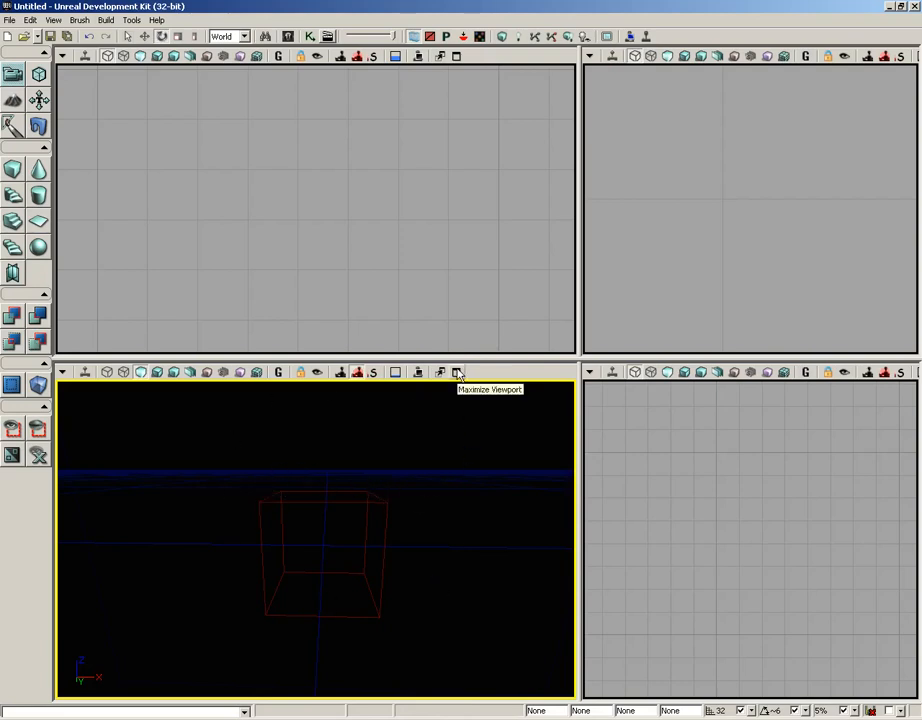
# Step: Maximize the perspective viewport and add a solid cube from the builder brush with CSG Add
pyautogui.click(457, 373)
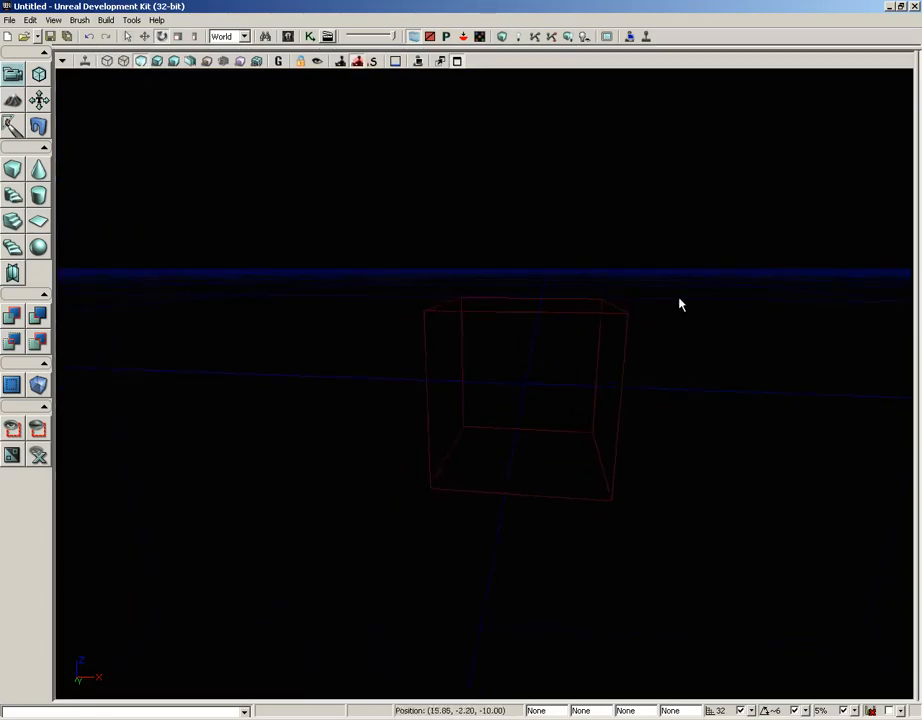
pyautogui.moveTo(679, 304)
pyautogui.mouseDown()
pyautogui.moveTo(822, 285)
pyautogui.moveTo(780, 280)
pyautogui.moveTo(776, 270)
pyautogui.moveTo(808, 259)
pyautogui.moveTo(792, 259)
pyautogui.moveTo(687, 293)
pyautogui.mouseUp()
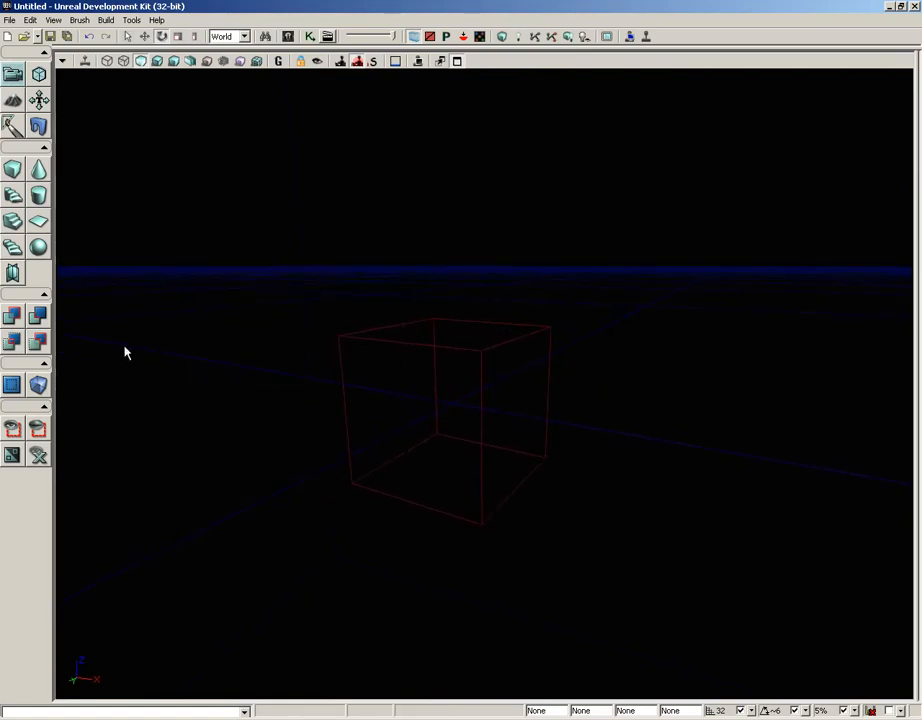
pyautogui.click(13, 323)
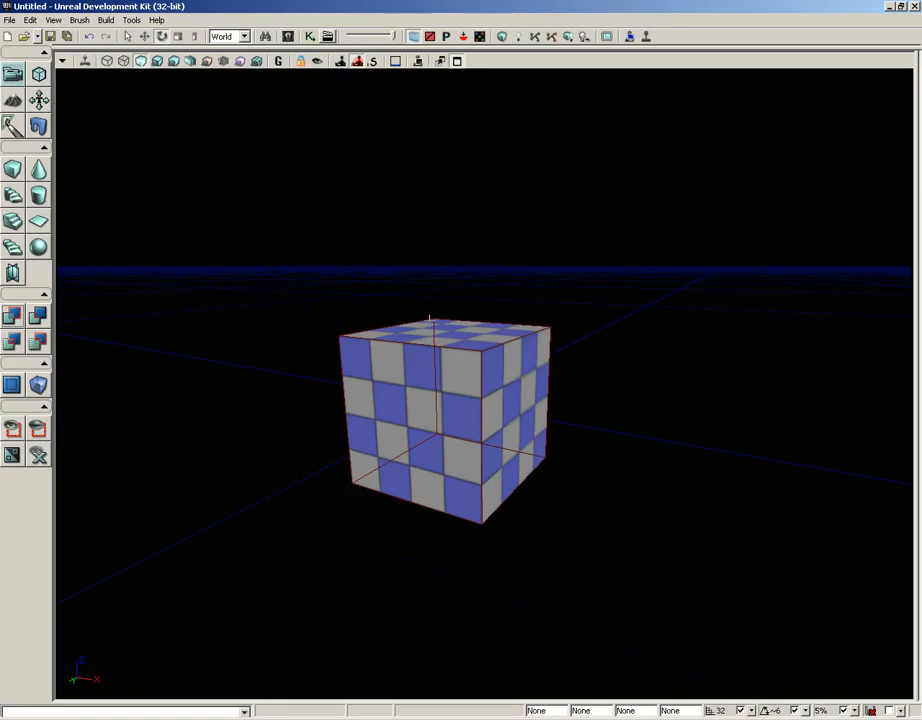
# Step: Move the builder brush along X and upward so it overlaps the upper corner of the cube
pyautogui.click(418, 318)
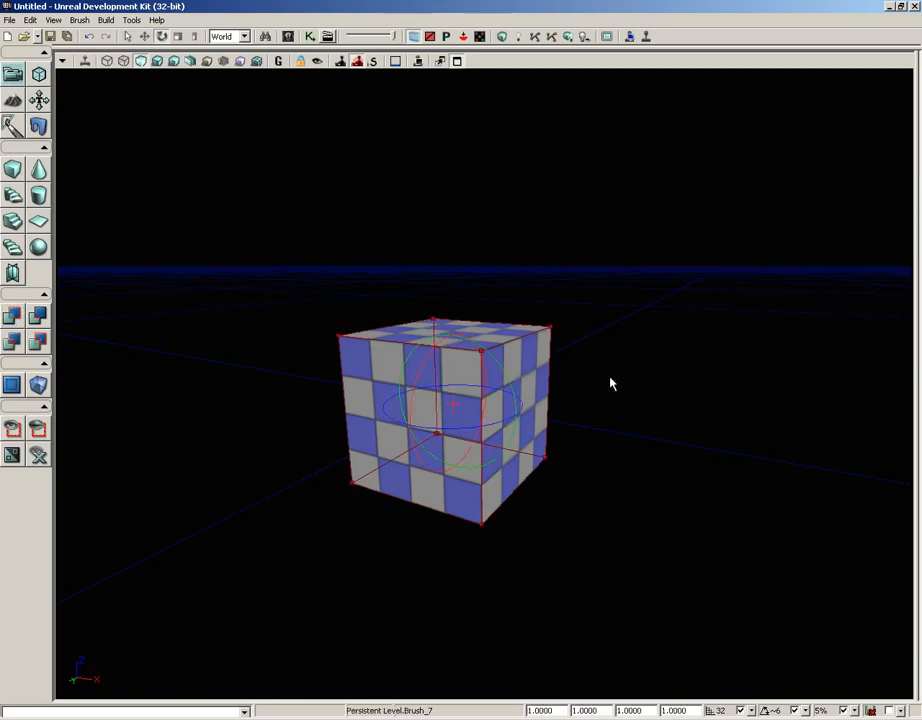
pyautogui.moveTo(610, 376); pyautogui.dragTo(596, 429)
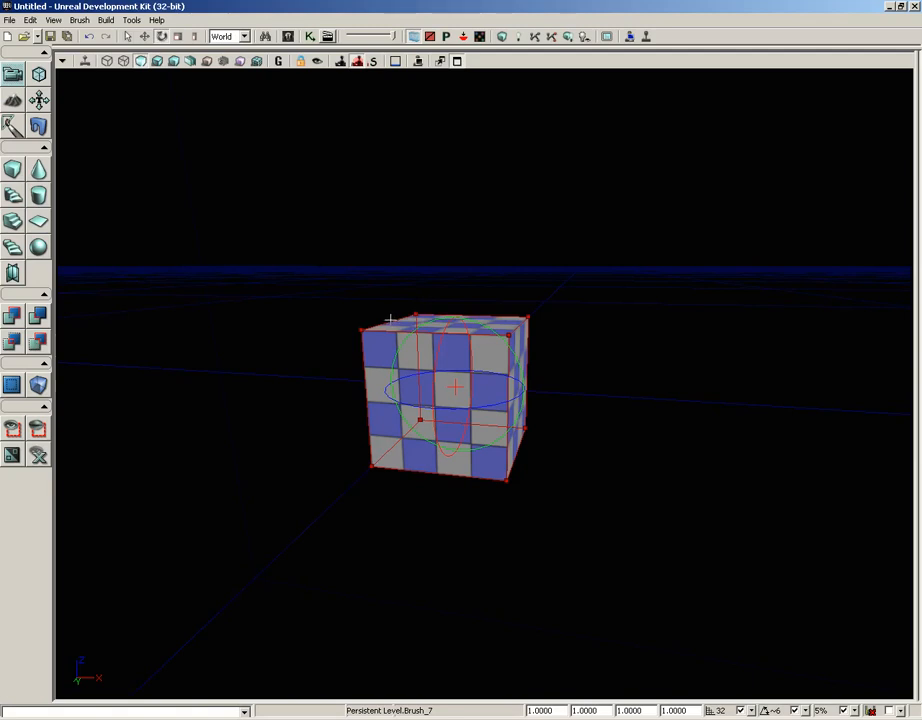
pyautogui.press('space')
pyautogui.press('space')
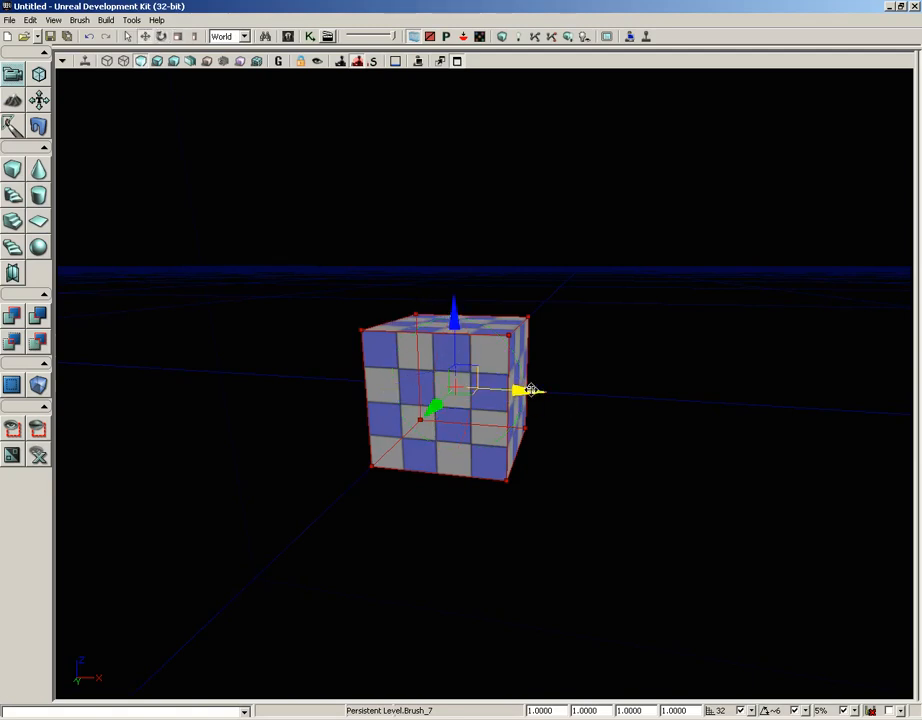
pyautogui.moveTo(539, 391); pyautogui.dragTo(588, 393)
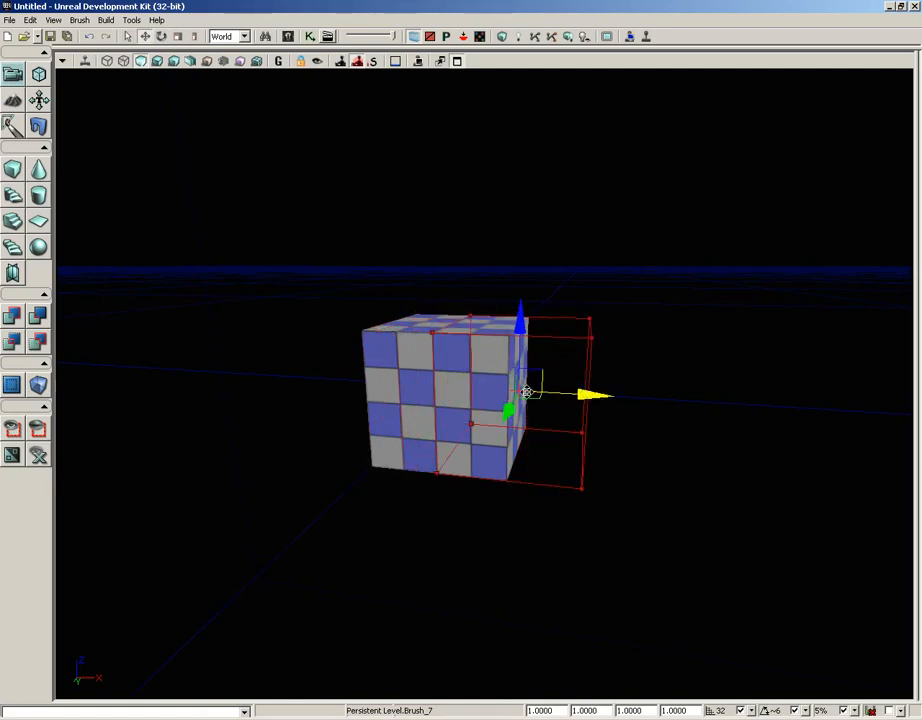
pyautogui.moveTo(522, 320); pyautogui.dragTo(522, 238)
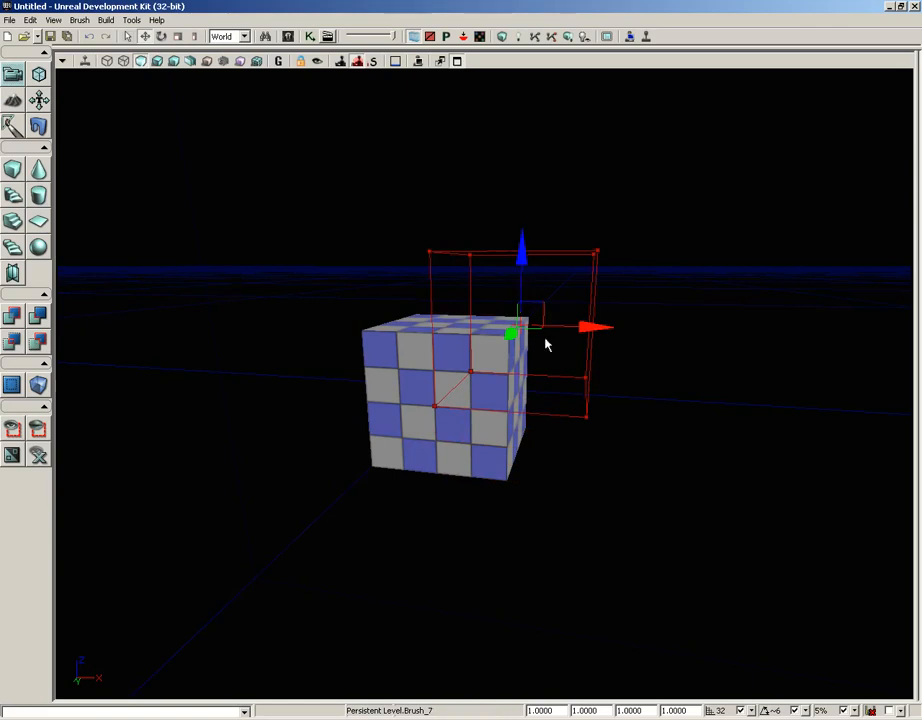
pyautogui.moveTo(699, 394); pyautogui.dragTo(669, 387, button='middle')
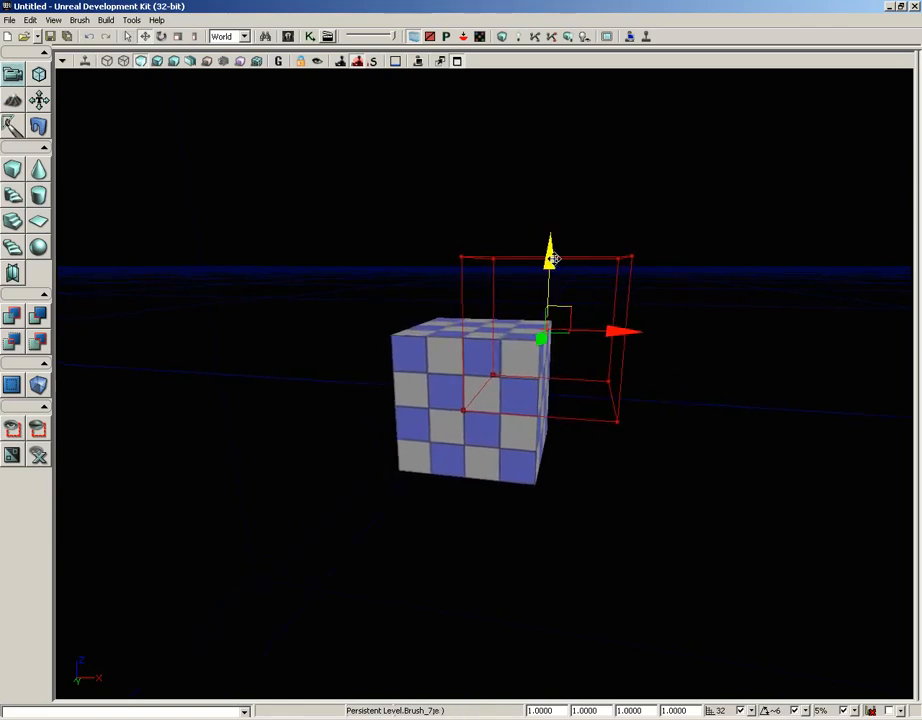
pyautogui.moveTo(549, 257)
pyautogui.mouseDown()
pyautogui.moveTo(551, 247)
pyautogui.moveTo(551, 255)
pyautogui.mouseUp()
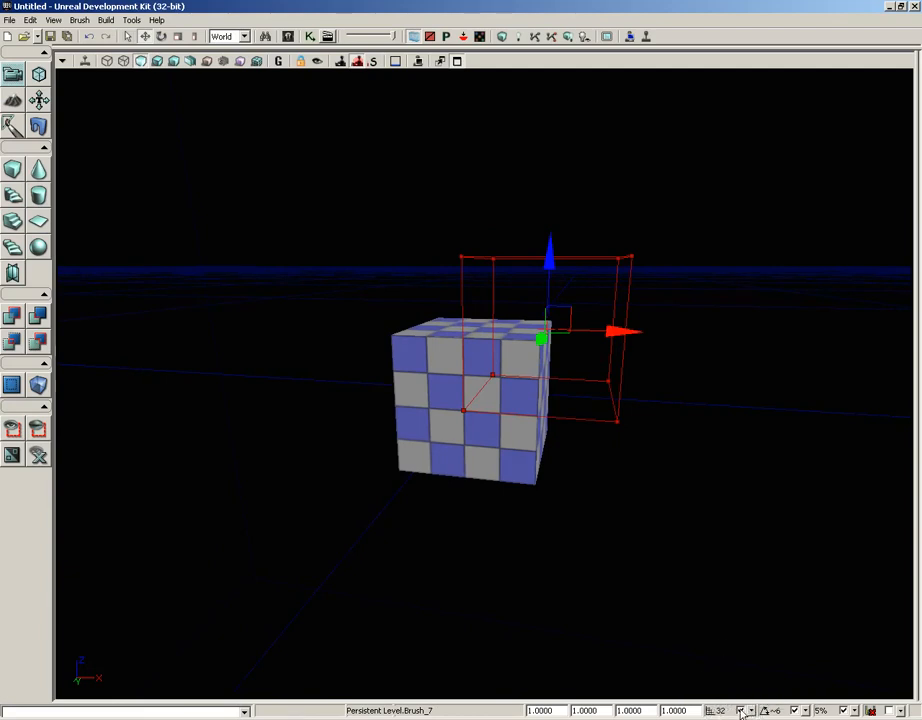
# Step: Carve the overlapping corner out of the cube with CSG Subtract and inspect the cut
pyautogui.moveTo(675, 473)
pyautogui.mouseDown()
pyautogui.moveTo(751, 463)
pyautogui.moveTo(716, 462)
pyautogui.mouseUp()
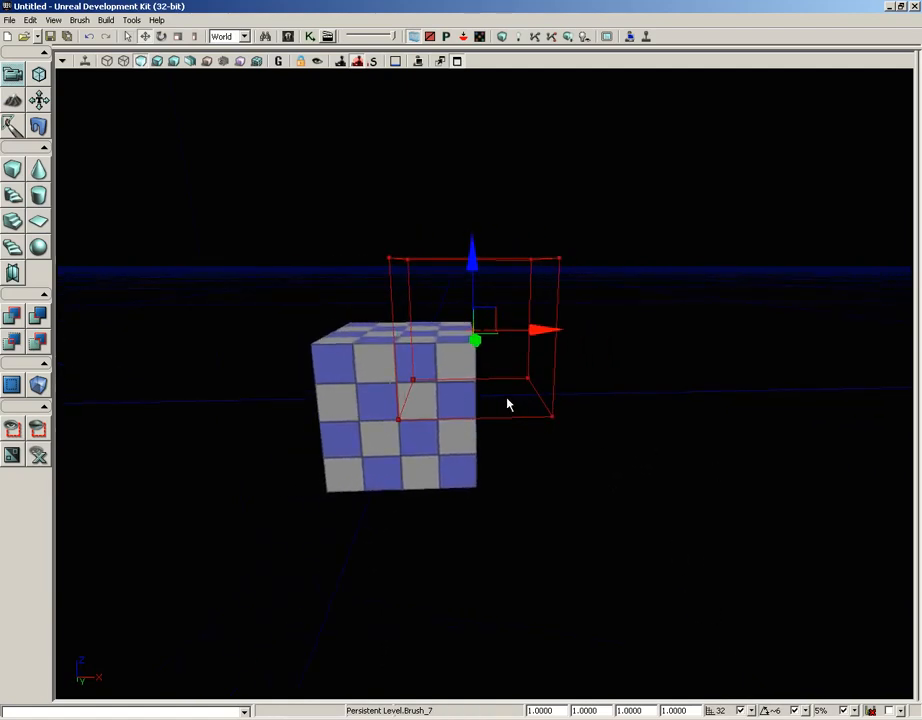
pyautogui.moveTo(710, 388)
pyautogui.mouseDown(button='middle')
pyautogui.moveTo(673, 380)
pyautogui.moveTo(669, 392)
pyautogui.mouseUp(button='middle')
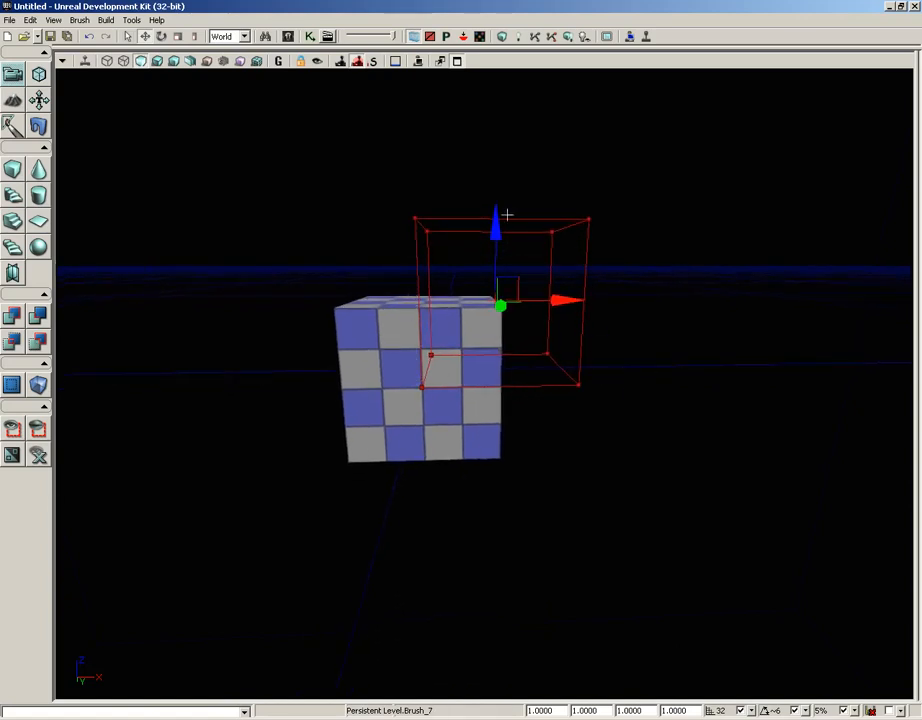
pyautogui.click(37, 317)
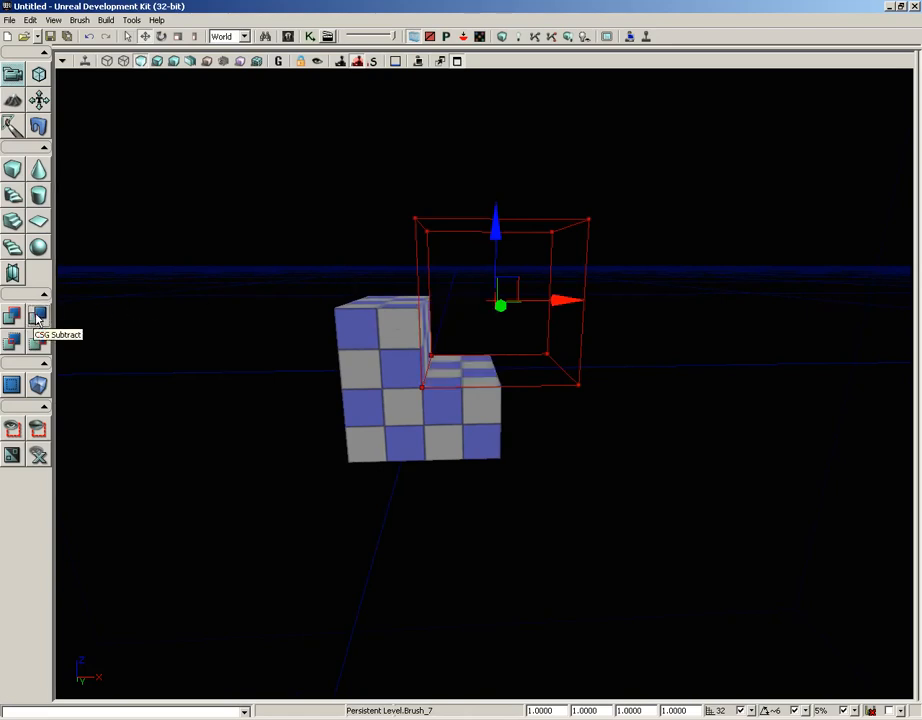
pyautogui.moveTo(253, 259); pyautogui.dragTo(312, 257)
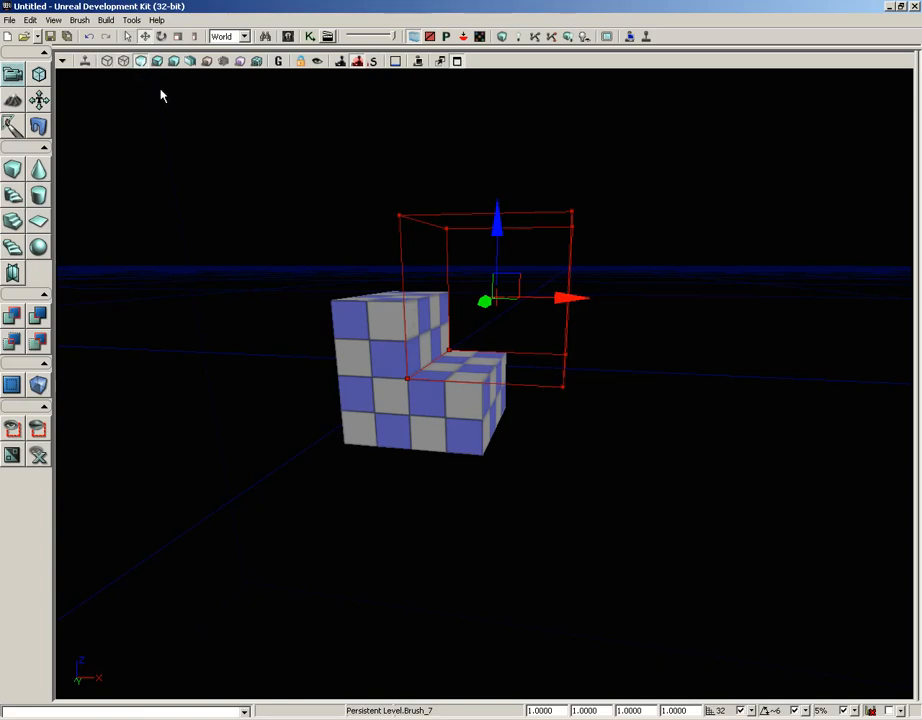
# Step: Show the perspective view in wireframe and move the builder brush far along X, clear of the other brushes
pyautogui.click(108, 62)
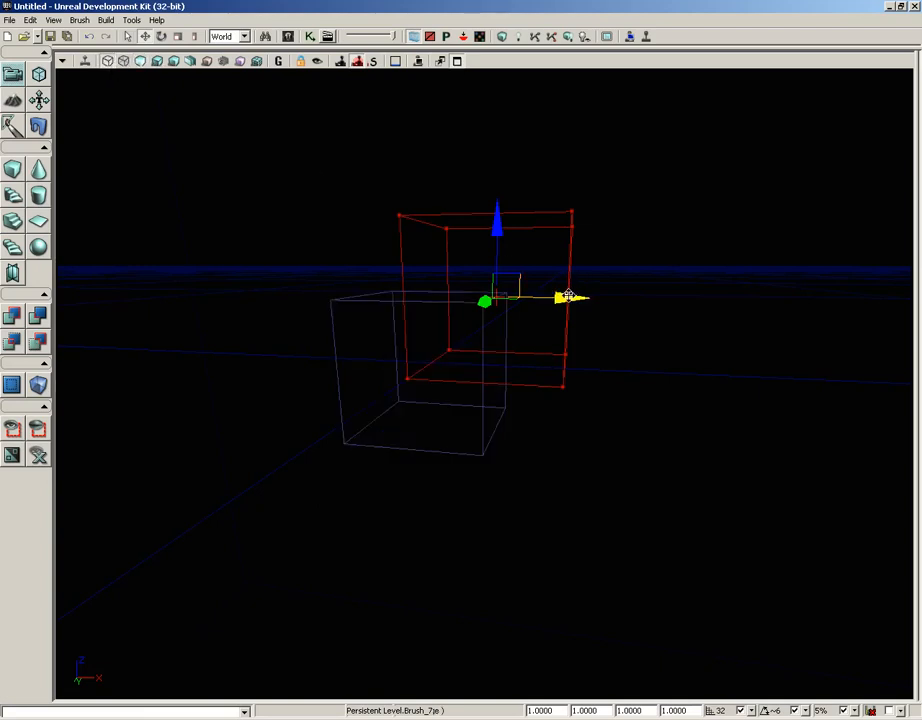
pyautogui.moveTo(568, 296); pyautogui.dragTo(912, 296)
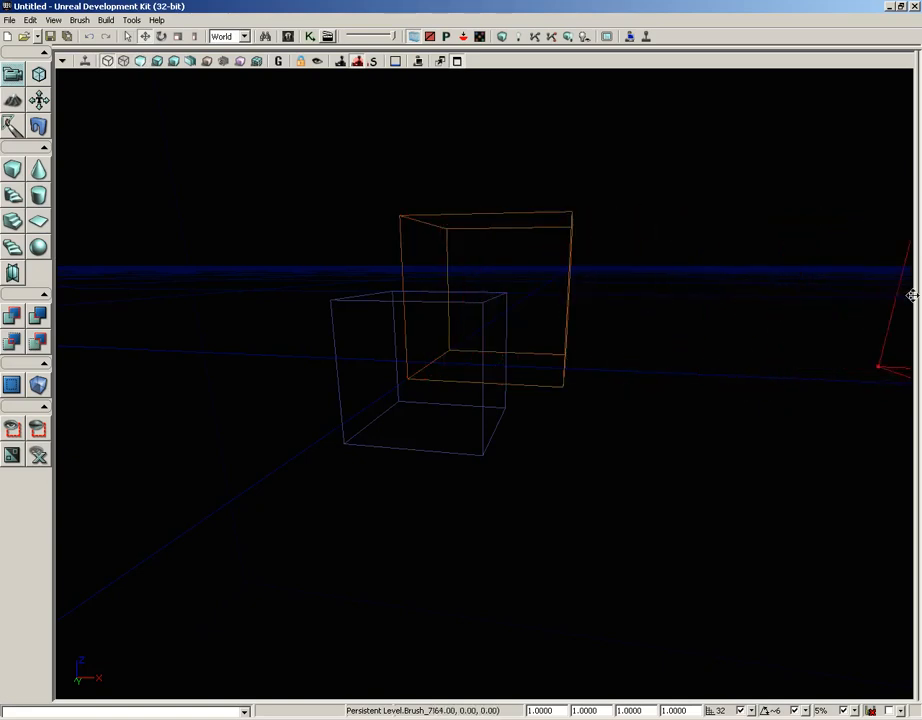
pyautogui.moveTo(480, 290)
pyautogui.mouseDown()
pyautogui.moveTo(562, 436)
pyautogui.moveTo(562, 367)
pyautogui.moveTo(562, 436)
pyautogui.mouseUp()
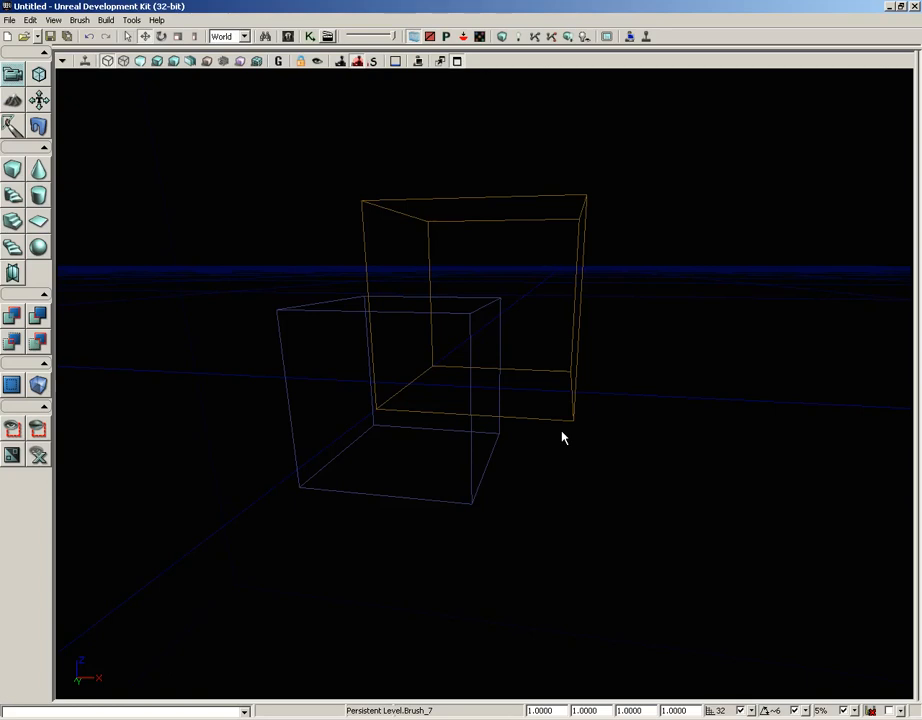
# Step: Select the additive and subtractive brushes in turn, inspect the cut cube in Unlit mode, and clear the selection
pyautogui.click(302, 310)
pyautogui.click(581, 292)
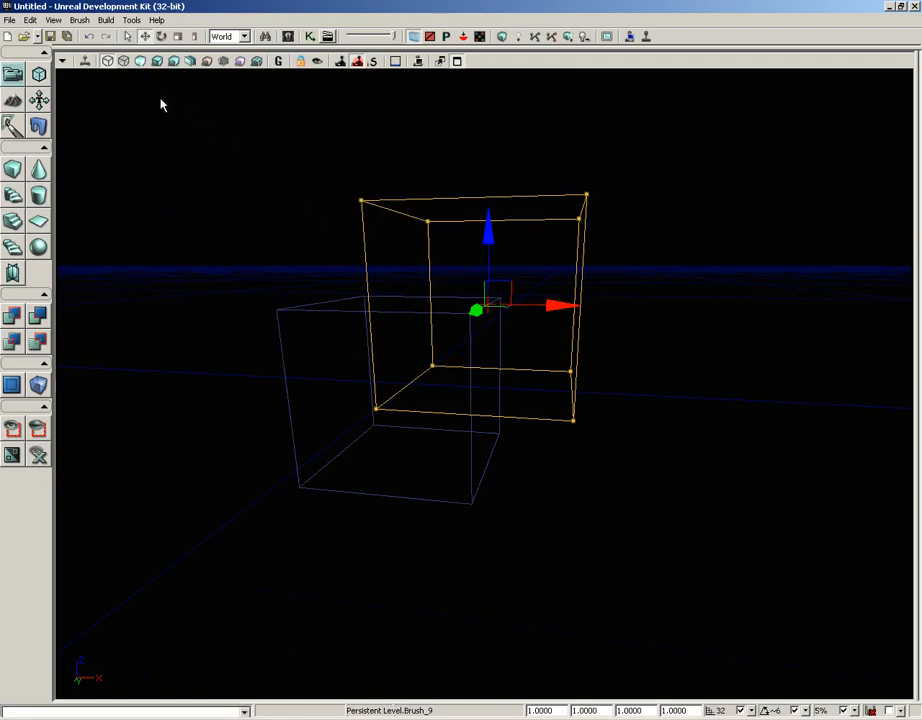
pyautogui.click(140, 61)
pyautogui.moveTo(267, 243); pyautogui.dragTo(208, 253)
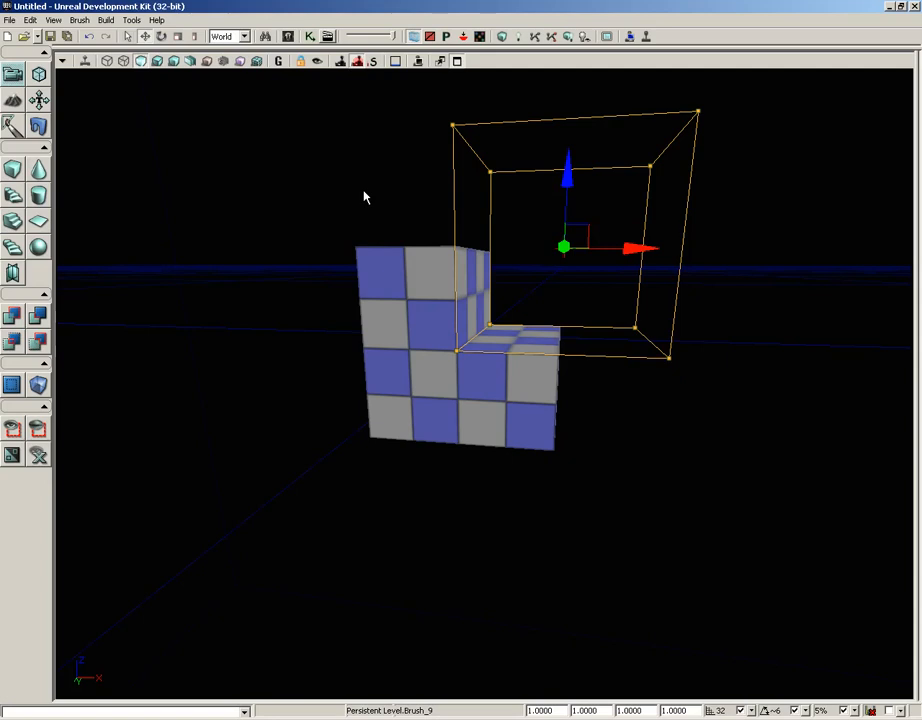
pyautogui.click(700, 255)
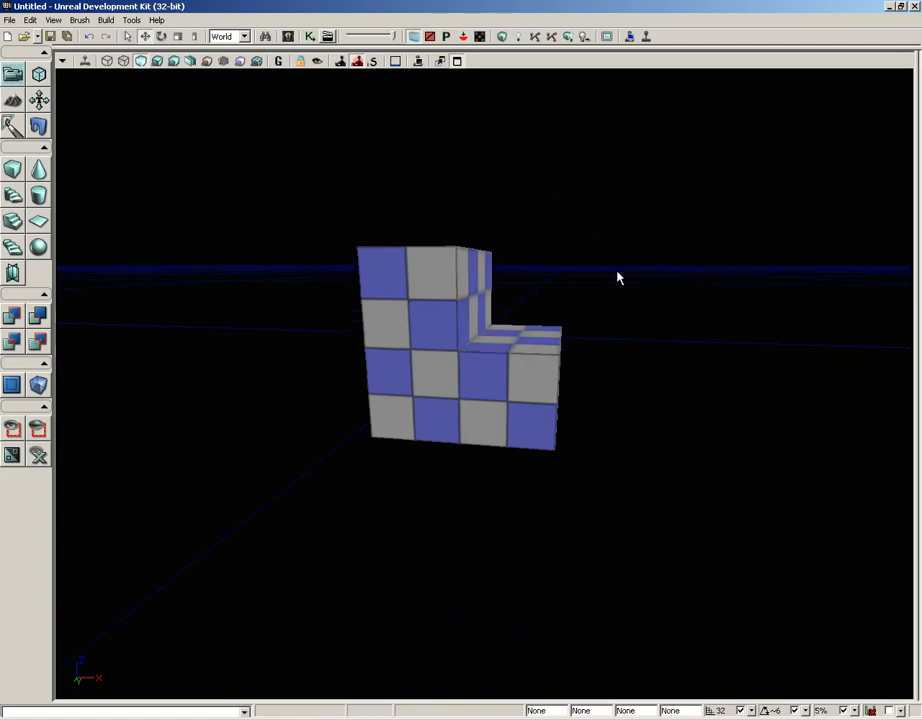
# Step: Select the subtractive brush in wireframe and move it along X, reducing its overlap with the cube
pyautogui.click(110, 64)
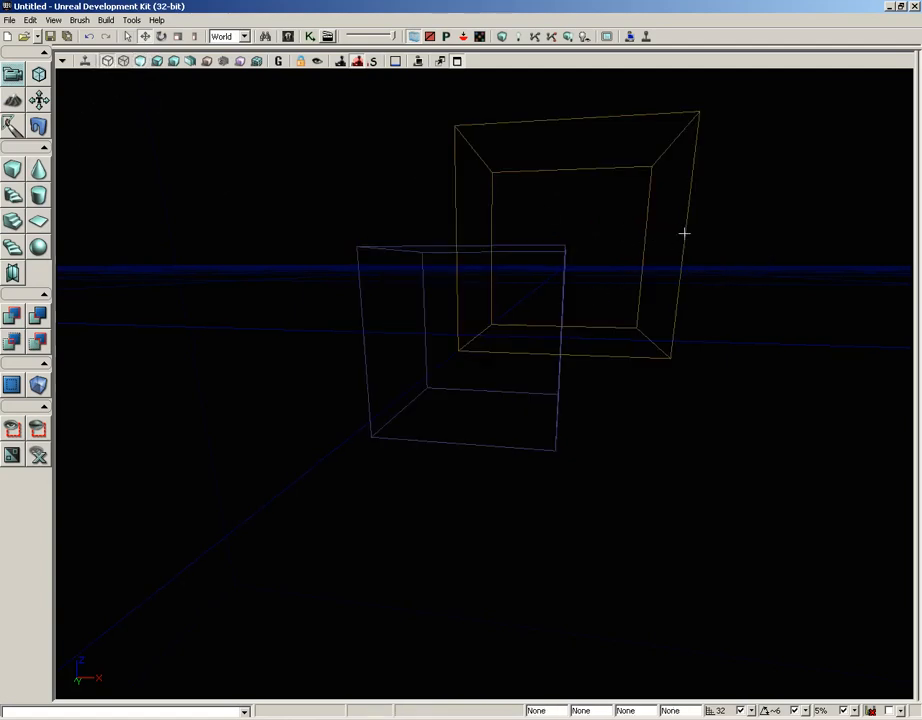
pyautogui.click(673, 167)
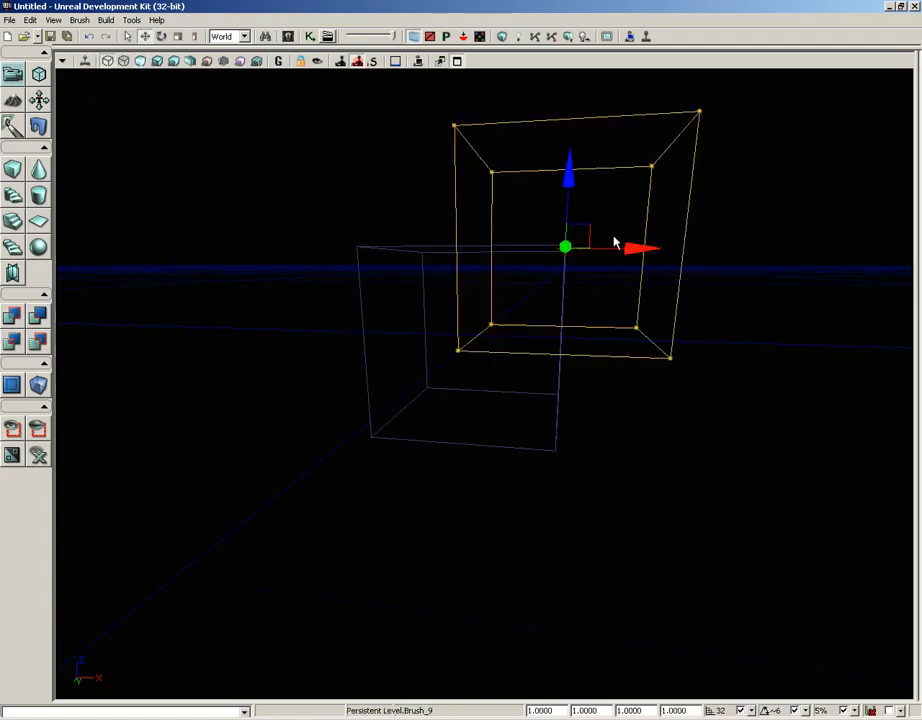
pyautogui.moveTo(641, 247); pyautogui.dragTo(679, 247)
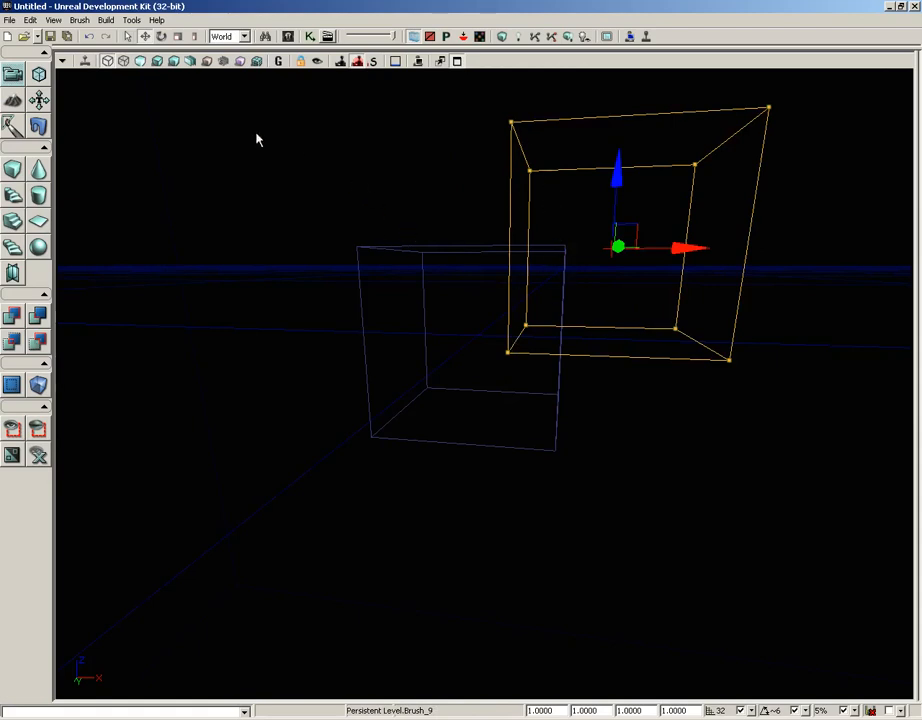
# Step: Return the view to Unlit mode, build the geometry for the current level, and dismiss the Map Check report
pyautogui.click(141, 61)
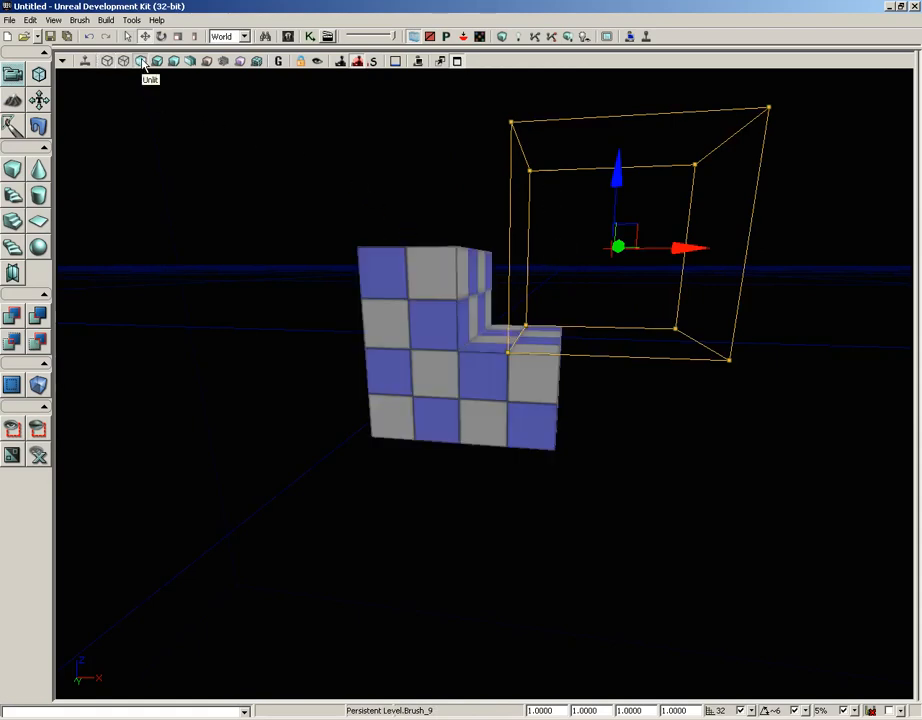
pyautogui.moveTo(726, 438)
pyautogui.mouseDown(button='middle')
pyautogui.moveTo(705, 435)
pyautogui.moveTo(723, 435)
pyautogui.mouseUp(button='middle')
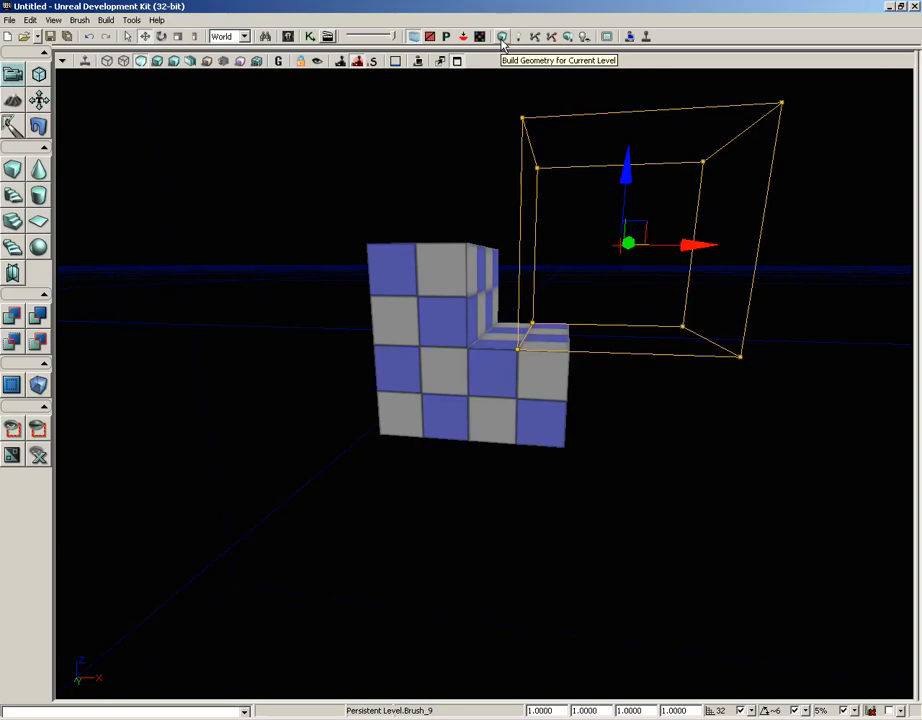
pyautogui.click(502, 38)
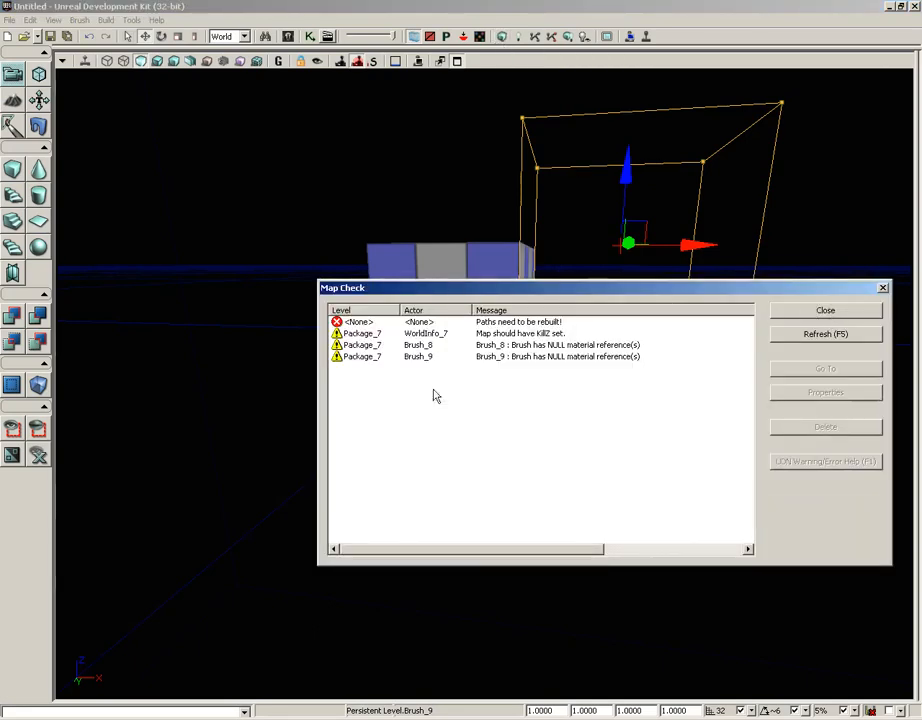
pyautogui.click(884, 288)
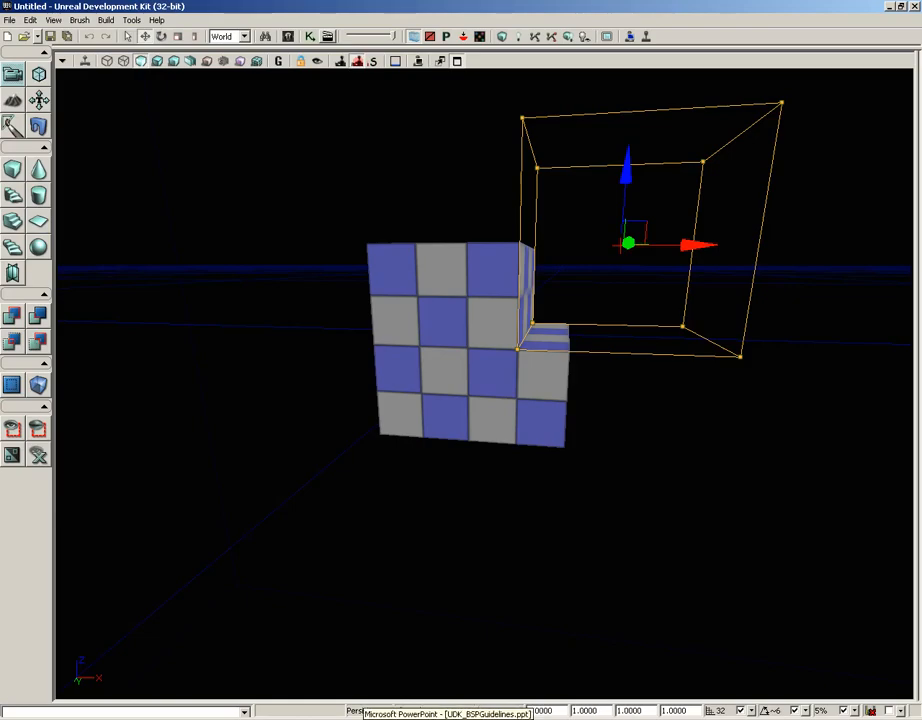
# Step: Switch to the UDK_BSPGuidelines.ppt presentation in Microsoft PowerPoint
pyautogui.click(410, 718)
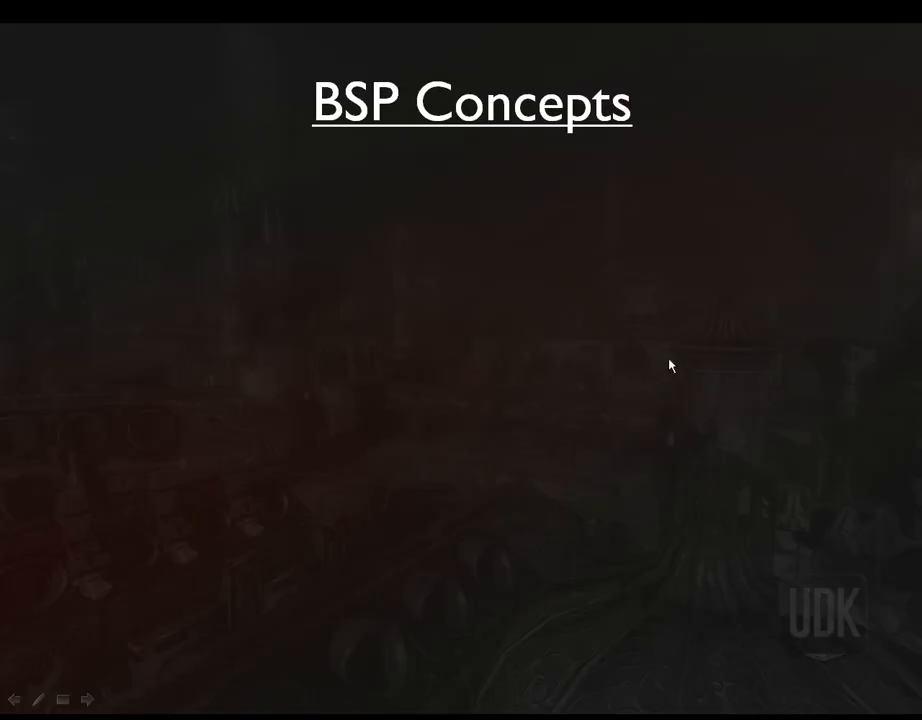